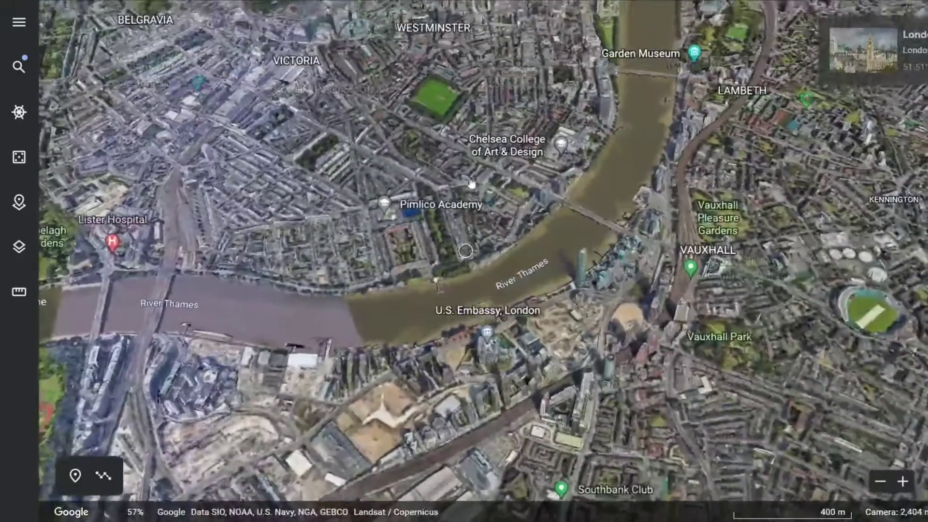
Zoom in and out around the Vauxhall riverside towers in the 3D London view.
{"action": "scroll", "coordinate": [618, 288], "scroll_direction": "up", "scroll_amount": 5}
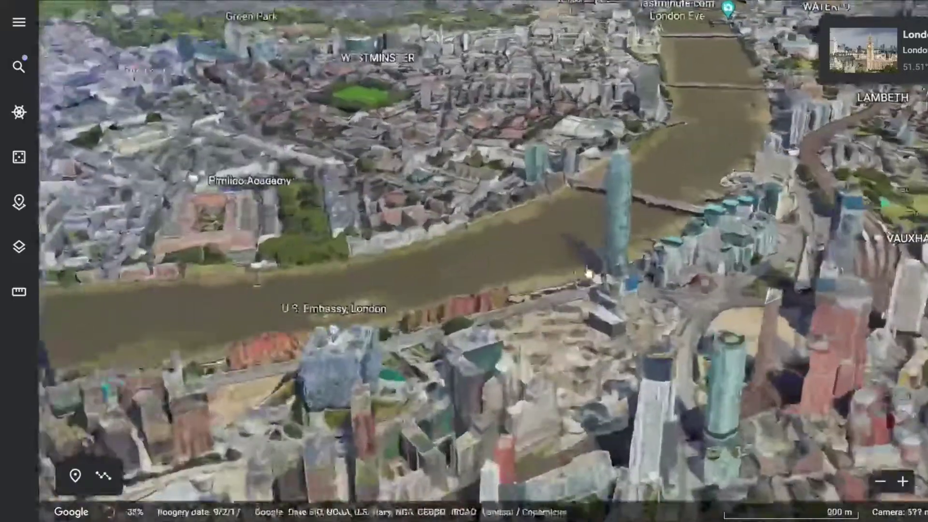
{"action": "scroll", "coordinate": [628, 295], "scroll_direction": "down", "scroll_amount": 4}
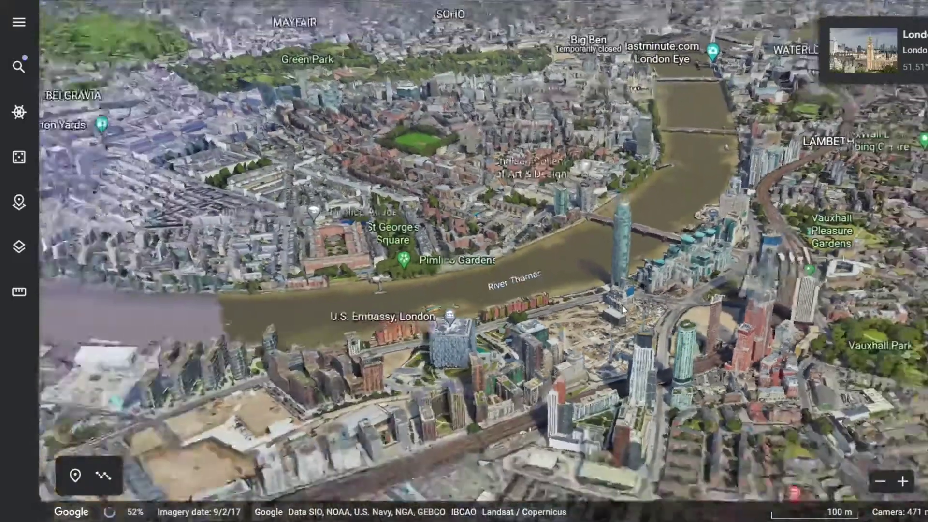
{"action": "scroll", "coordinate": [624, 307], "scroll_direction": "up", "scroll_amount": 5}
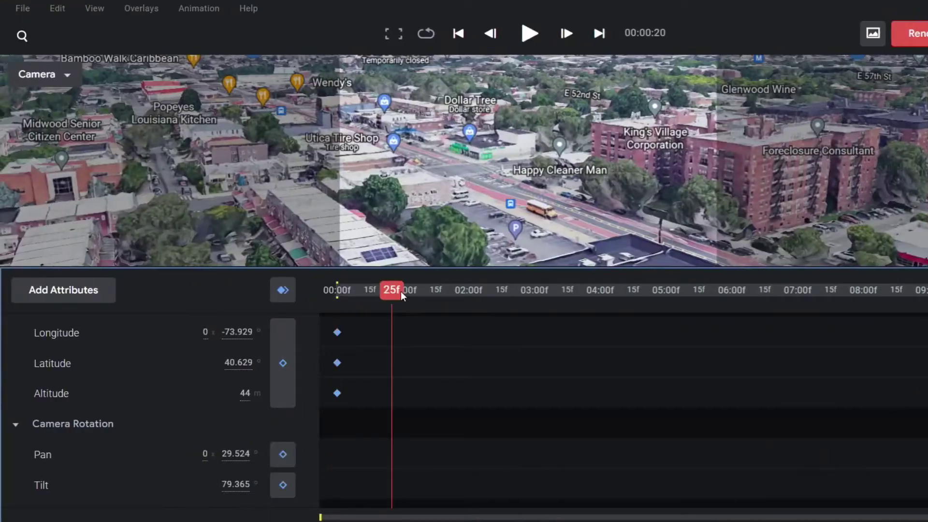
Nudge the camera along the street, preview the animation, then Google-search 'google earth studio'.
{"action": "left_click_drag", "start_coordinate": [485, 181], "coordinate": [546, 198]}
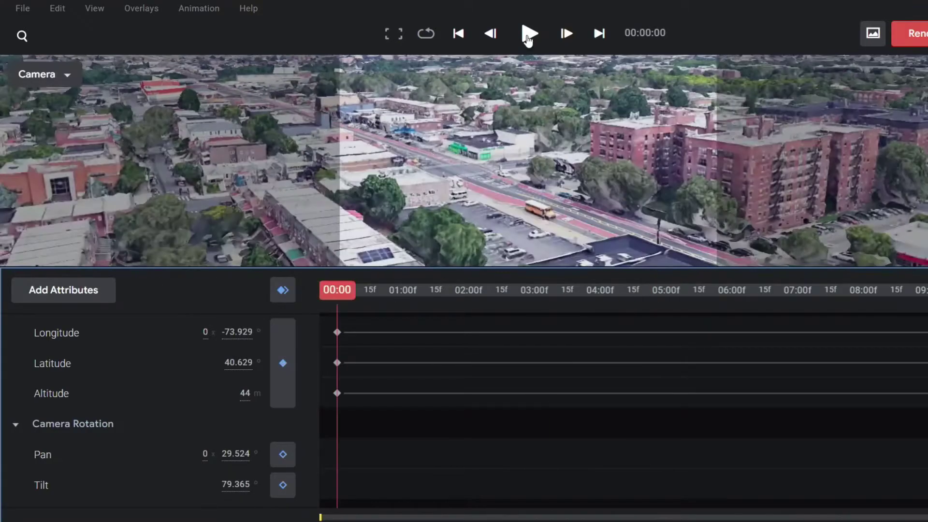
{"action": "left_click", "coordinate": [529, 34]}
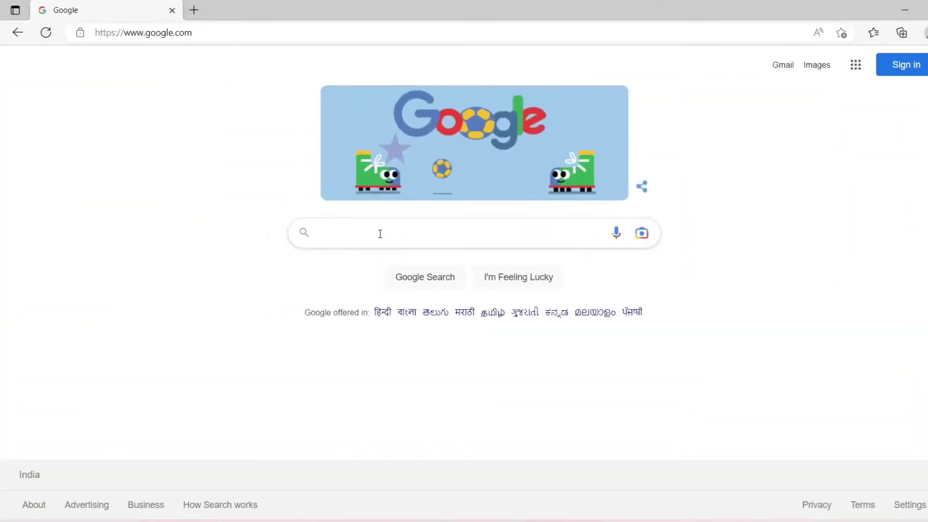
{"action": "left_click", "coordinate": [381, 233]}
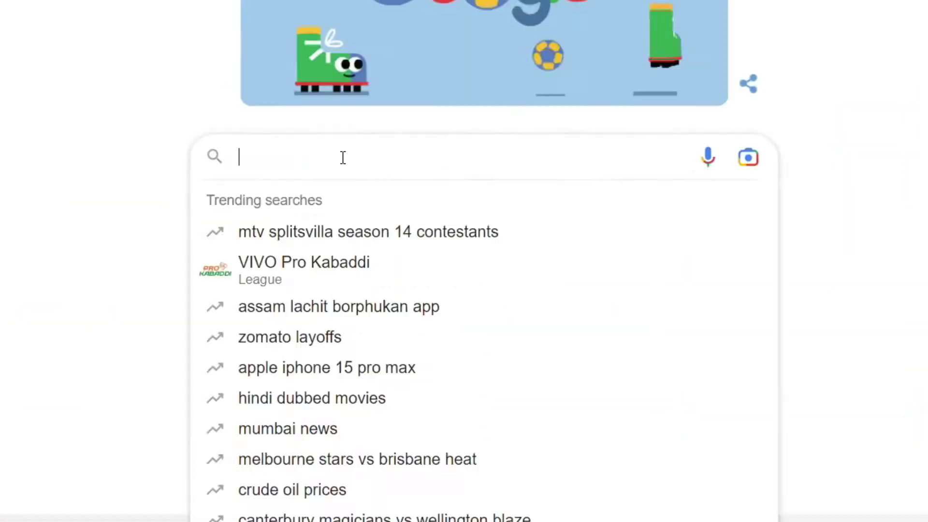
{"action": "type", "text": "google earth s"}
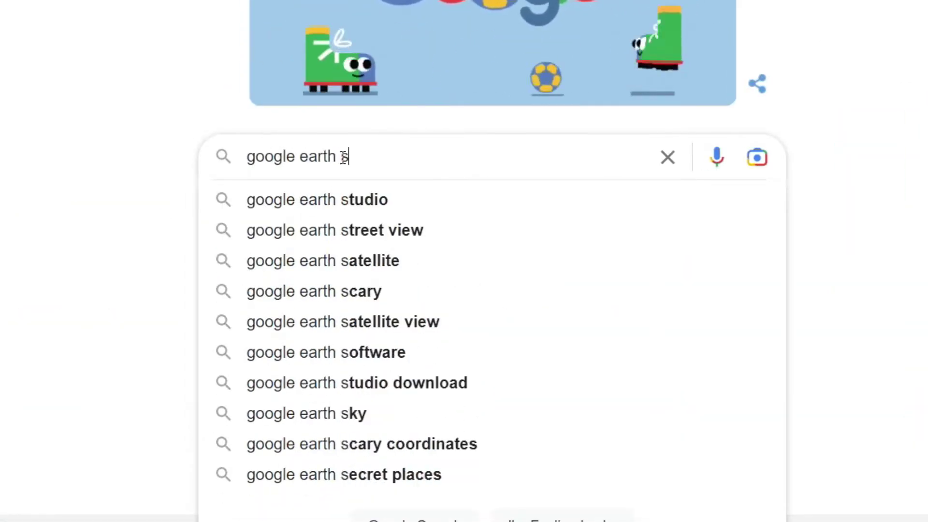
{"action": "type", "text": "tudio"}
{"action": "key", "text": "Return"}
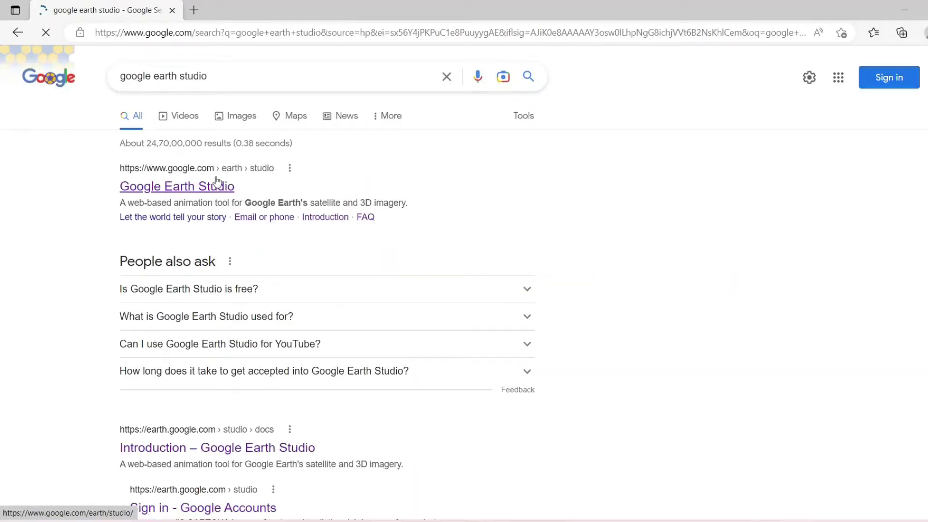
Open the Google Earth Studio site and browse the Blank Project start options and Quick Starts.
{"action": "left_click", "coordinate": [209, 187]}
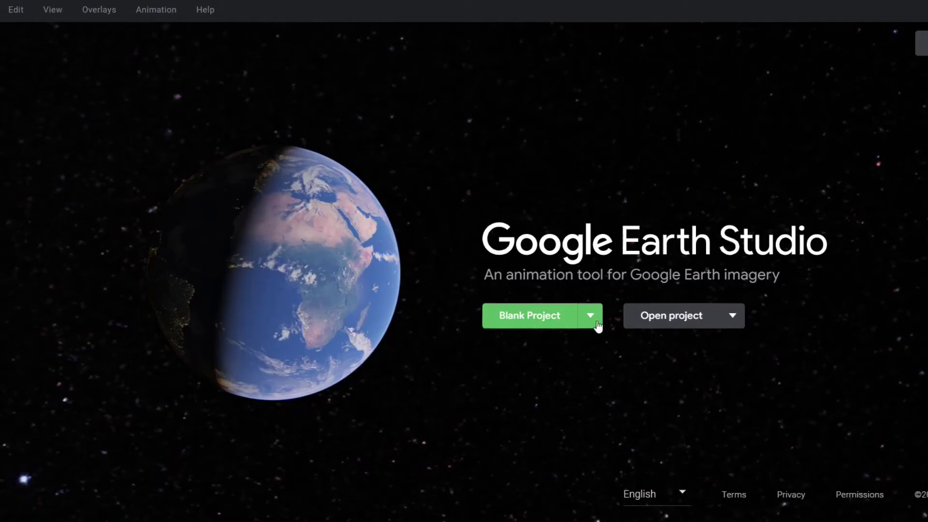
{"action": "left_click", "coordinate": [594, 329]}
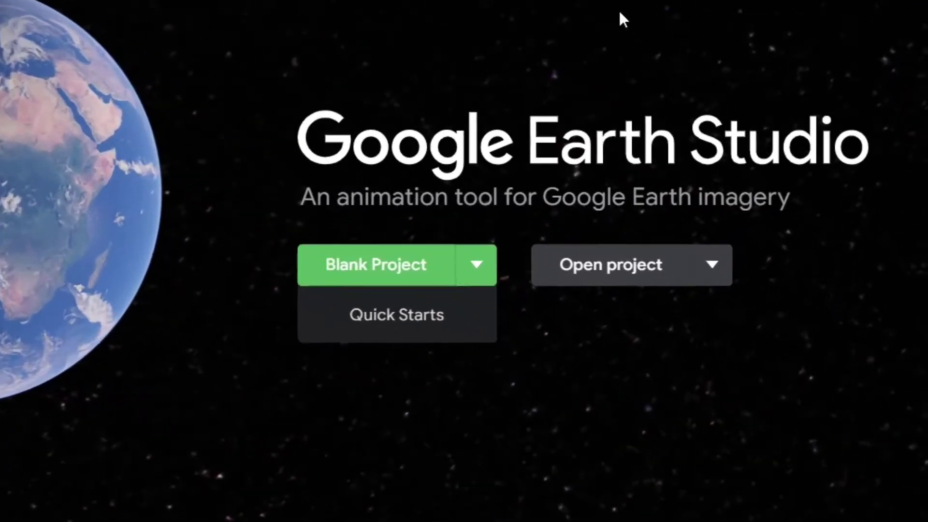
{"action": "left_click", "coordinate": [579, 325]}
{"action": "left_click", "coordinate": [482, 279]}
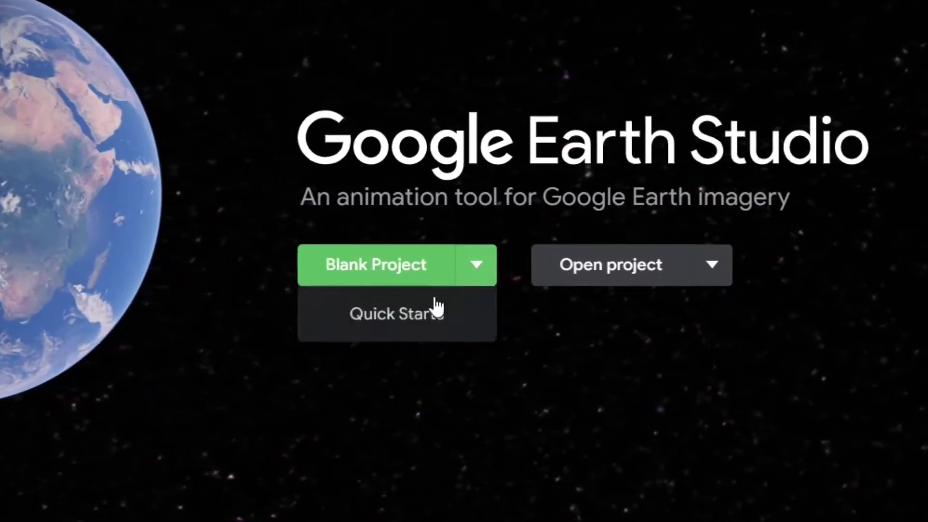
{"action": "left_click", "coordinate": [400, 325]}
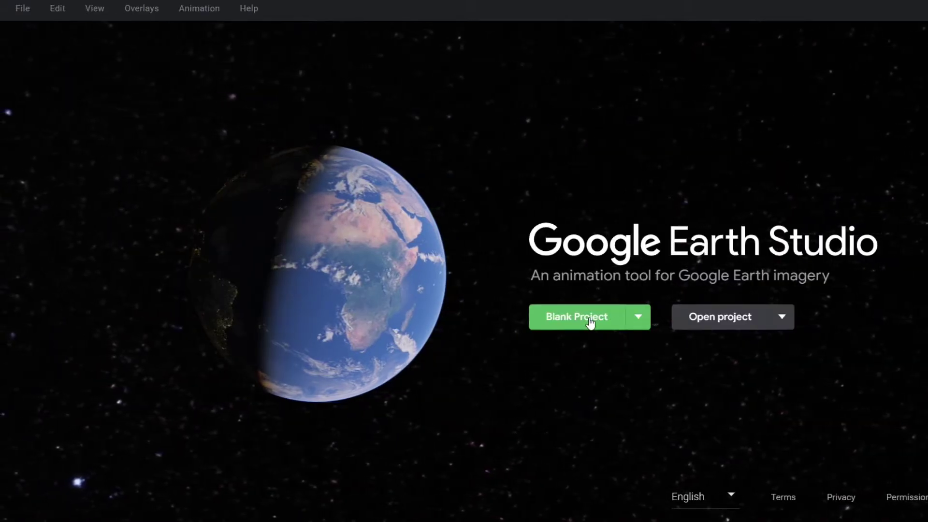
Create a blank project named 'my project' with a 00:10:00 timecode duration.
{"action": "left_click", "coordinate": [590, 321]}
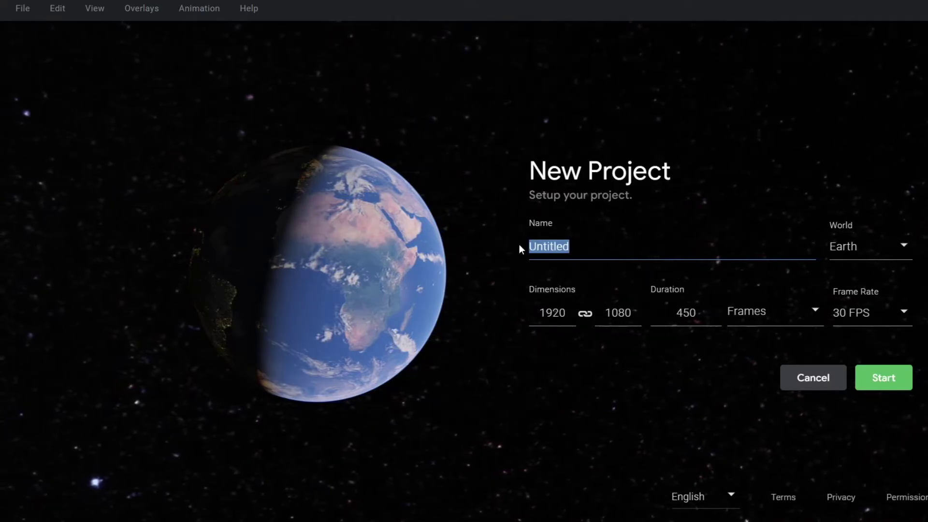
{"action": "type", "text": "my project"}
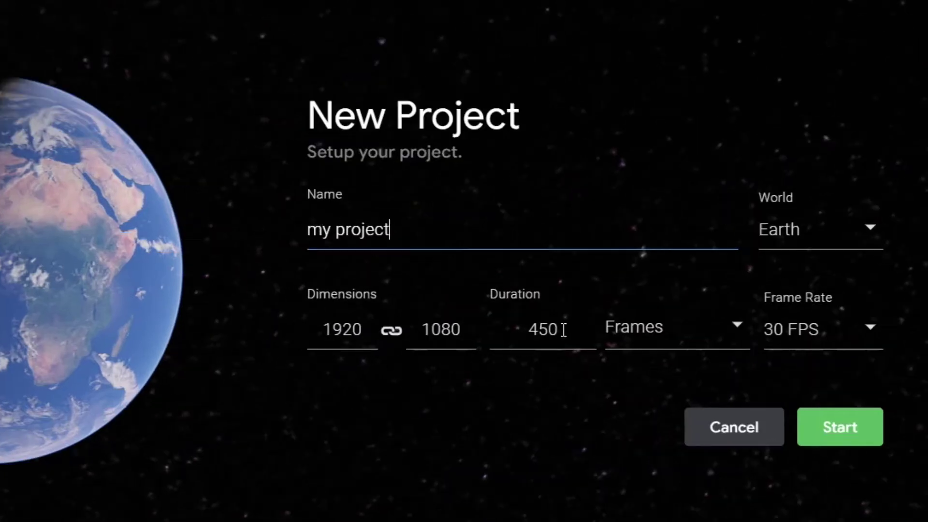
{"action": "left_click", "coordinate": [727, 336]}
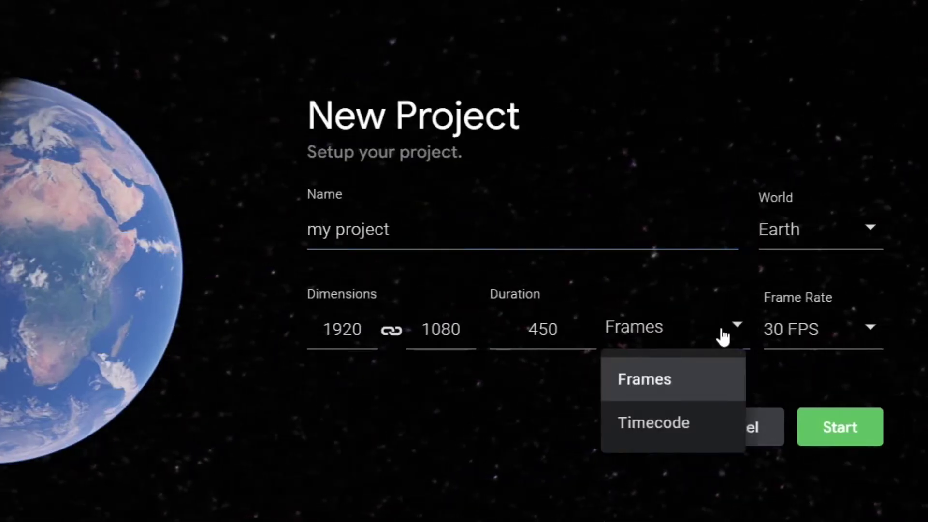
{"action": "left_click", "coordinate": [631, 424]}
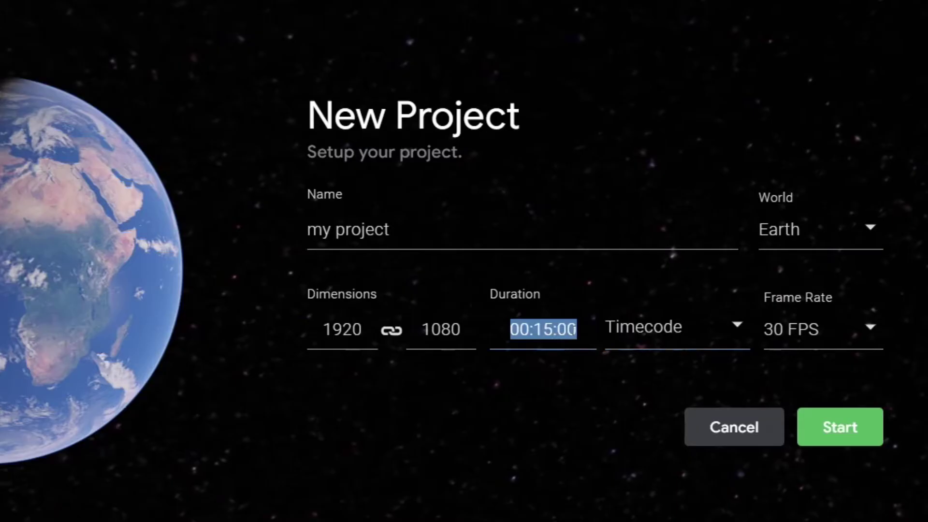
{"action": "type", "text": "00:10"}
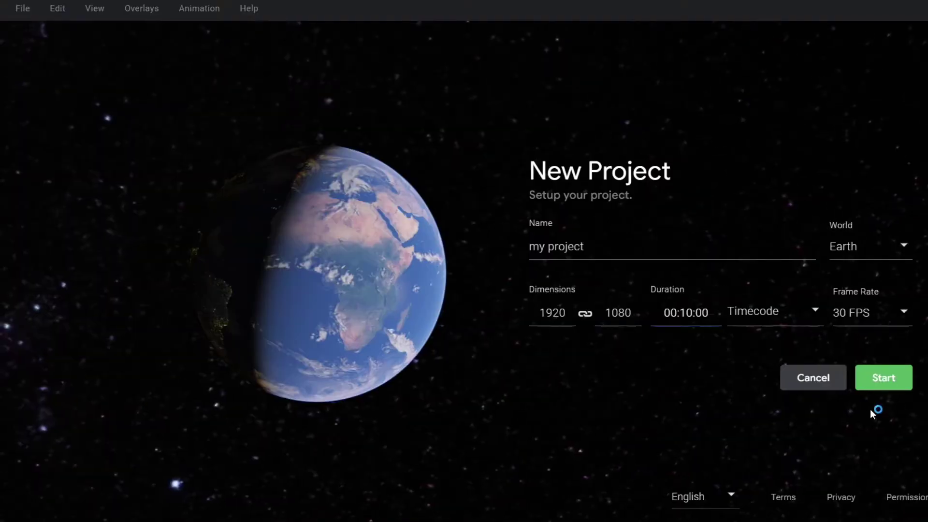
{"action": "left_click", "coordinate": [885, 378]}
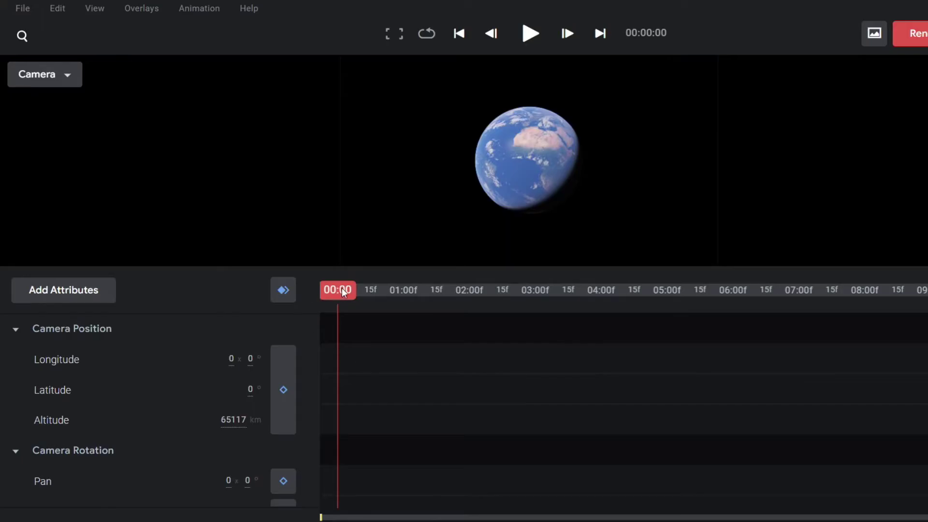
{"action": "left_click_drag", "start_coordinate": [546, 311], "coordinate": [310, 299]}
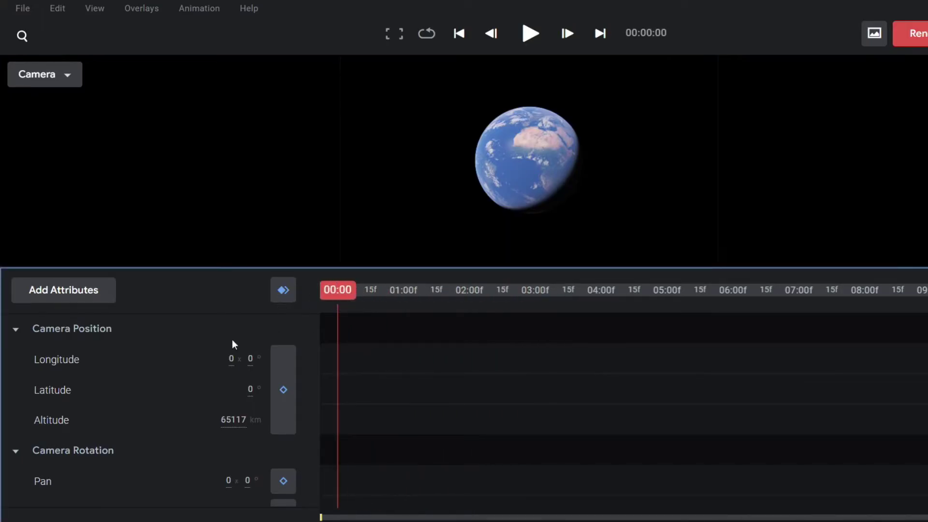
{"action": "scroll", "coordinate": [129, 365], "scroll_direction": "down", "scroll_amount": 1}
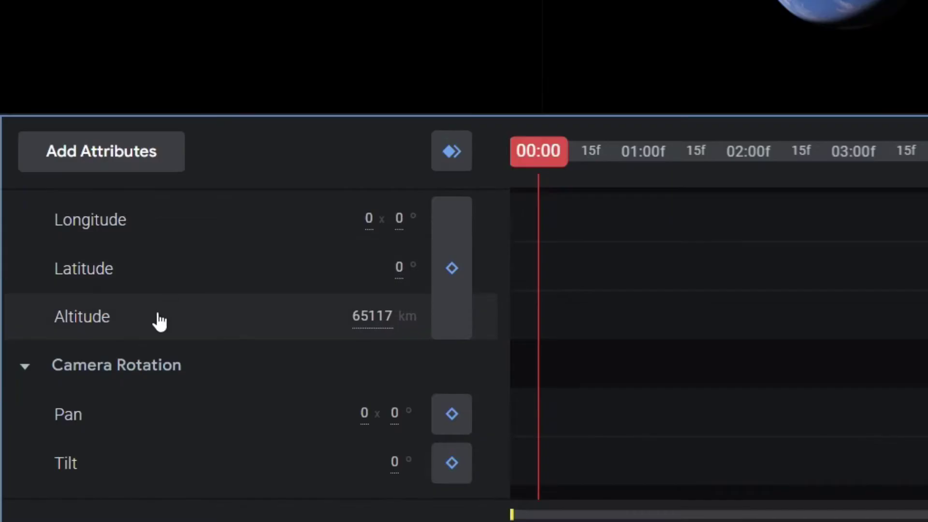
{"action": "scroll", "coordinate": [208, 399], "scroll_direction": "up", "scroll_amount": 1}
{"action": "scroll", "coordinate": [251, 407], "scroll_direction": "down", "scroll_amount": 1}
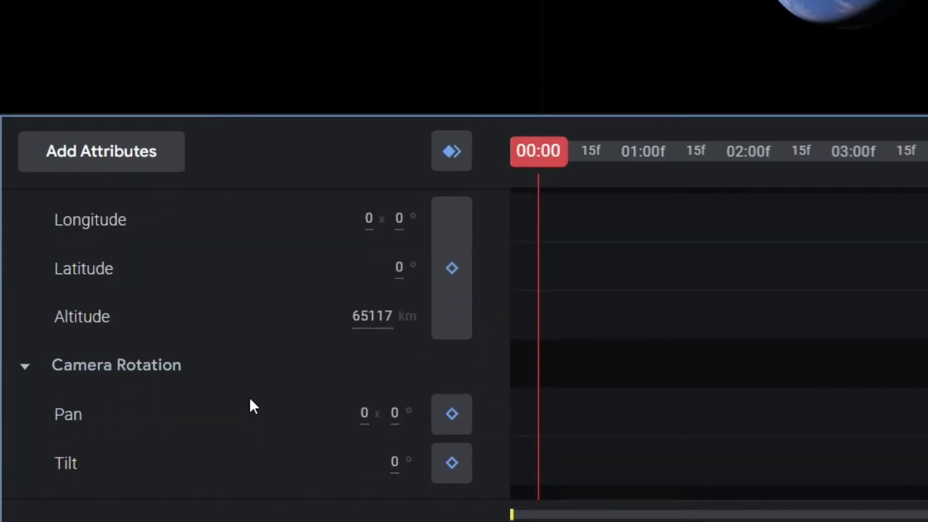
{"action": "scroll", "coordinate": [248, 404], "scroll_direction": "up", "scroll_amount": 1}
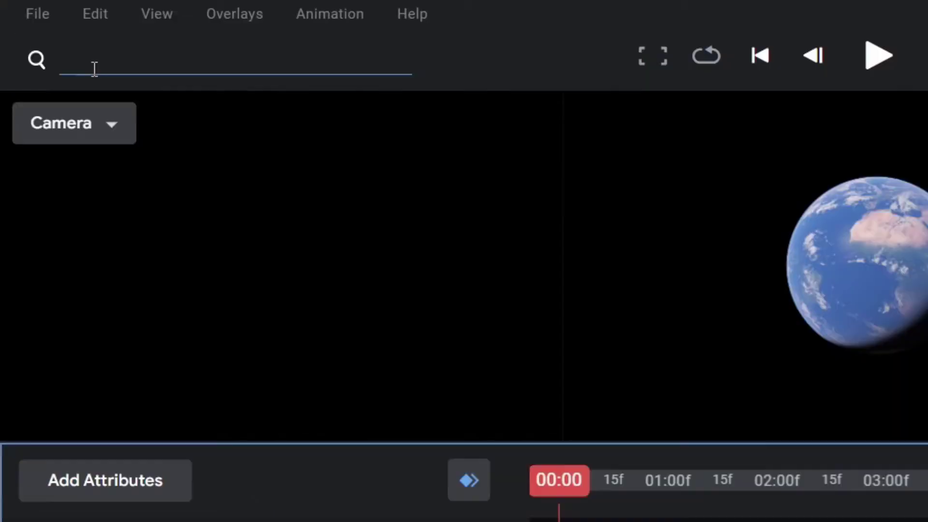
Search for New York and fly the camera there.
{"action": "left_click", "coordinate": [66, 32]}
{"action": "type", "text": "new"}
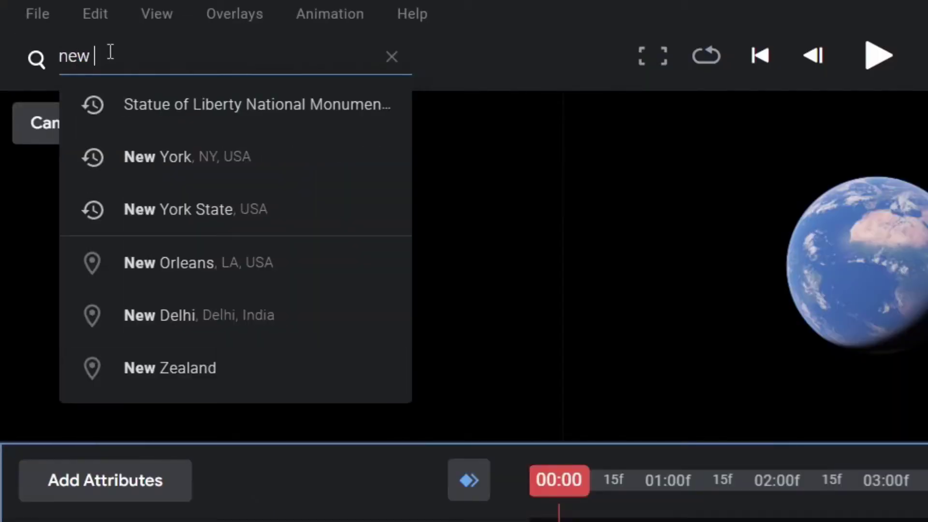
{"action": "left_click", "coordinate": [149, 158]}
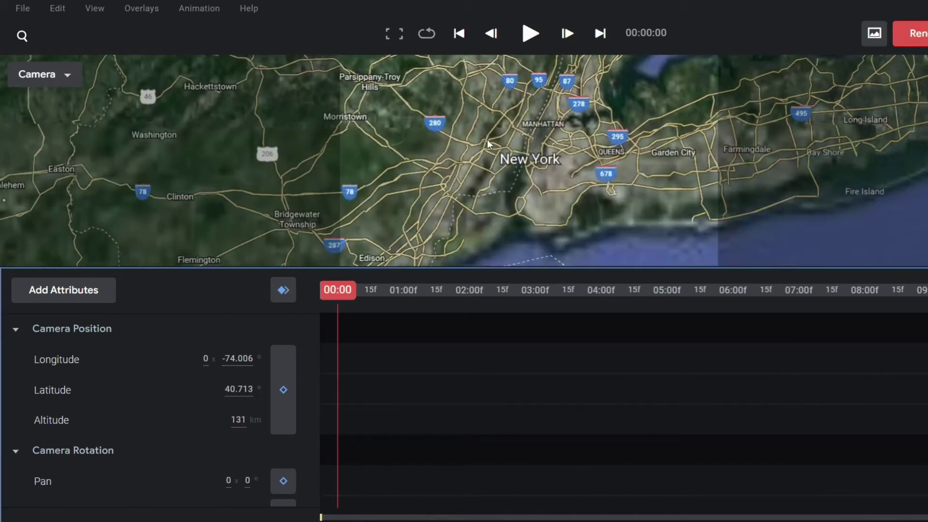
Zoom into the neighbourhood and tilt the camera down to look along the street.
{"action": "scroll", "coordinate": [569, 207], "scroll_direction": "up", "scroll_amount": 5}
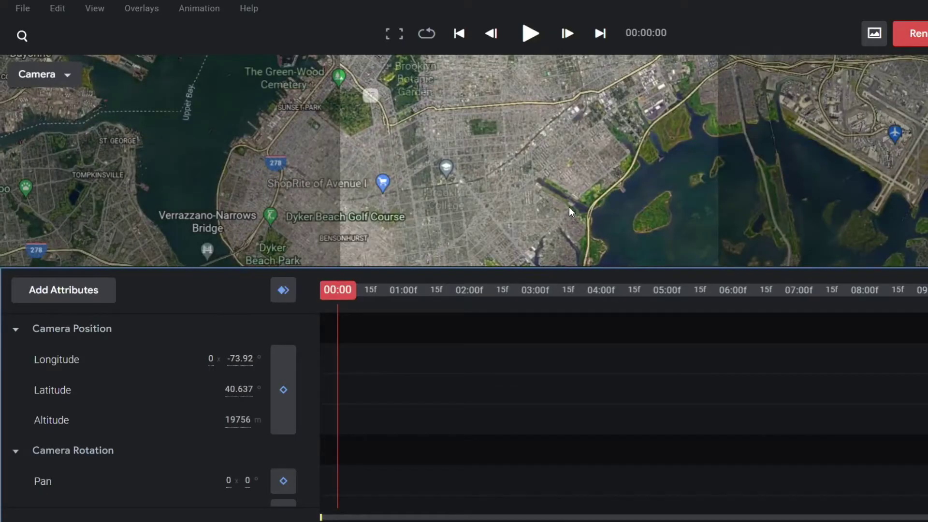
{"action": "scroll", "coordinate": [569, 207], "scroll_direction": "up", "scroll_amount": 3}
{"action": "left_click_drag", "start_coordinate": [569, 206], "coordinate": [689, 180], "text": "shift"}
{"action": "scroll", "coordinate": [532, 198], "scroll_direction": "up", "scroll_amount": 10}
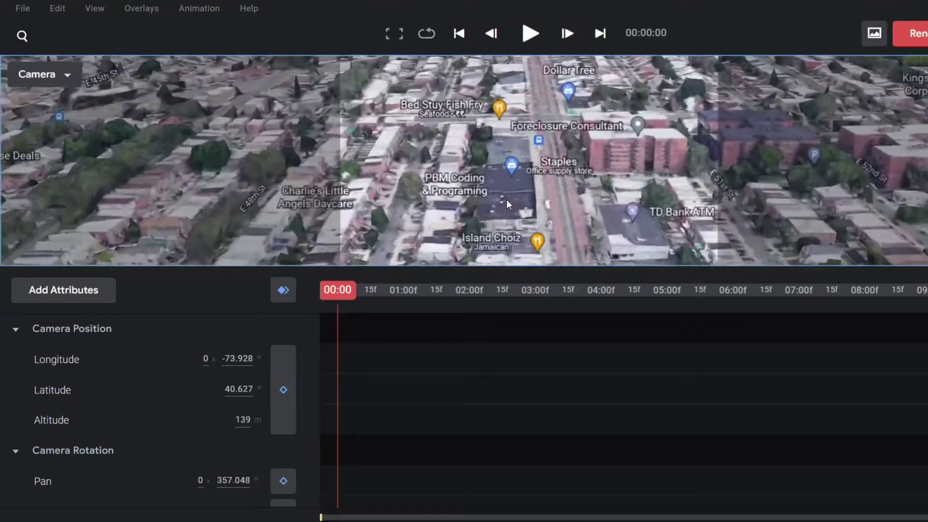
{"action": "left_click_drag", "start_coordinate": [506, 199], "coordinate": [564, 200], "text": "shift"}
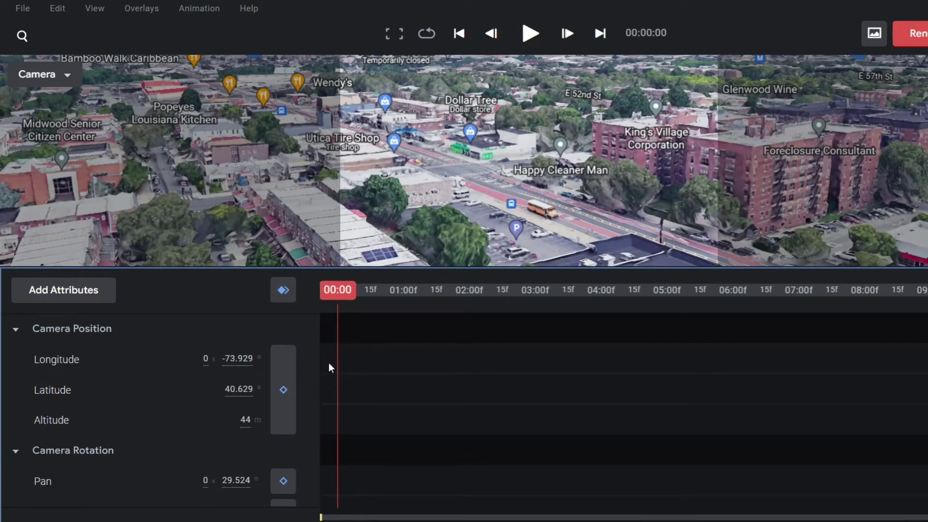
Keyframe the camera position at 00:00, then at 00:10 after moving it along the street.
{"action": "scroll", "coordinate": [303, 324], "scroll_direction": "down", "scroll_amount": 1}
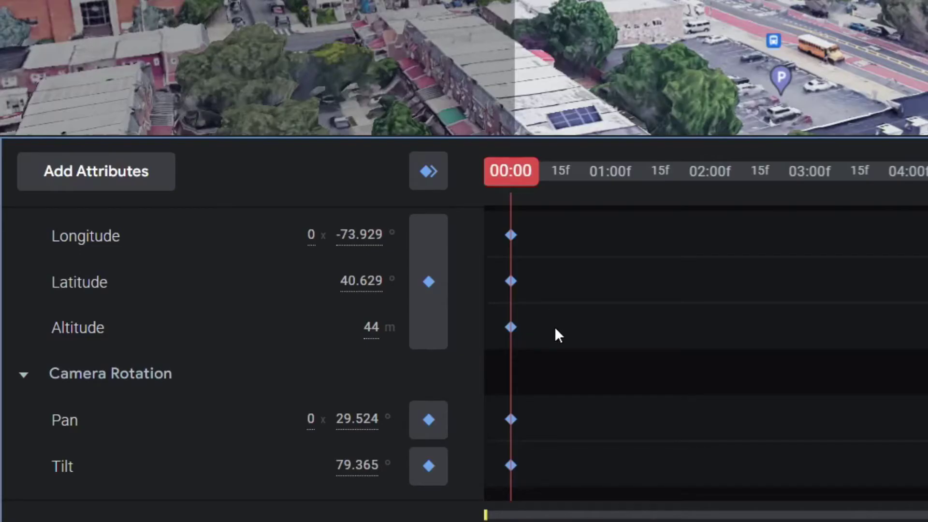
{"action": "key", "text": "Delete"}
{"action": "left_click", "coordinate": [445, 290]}
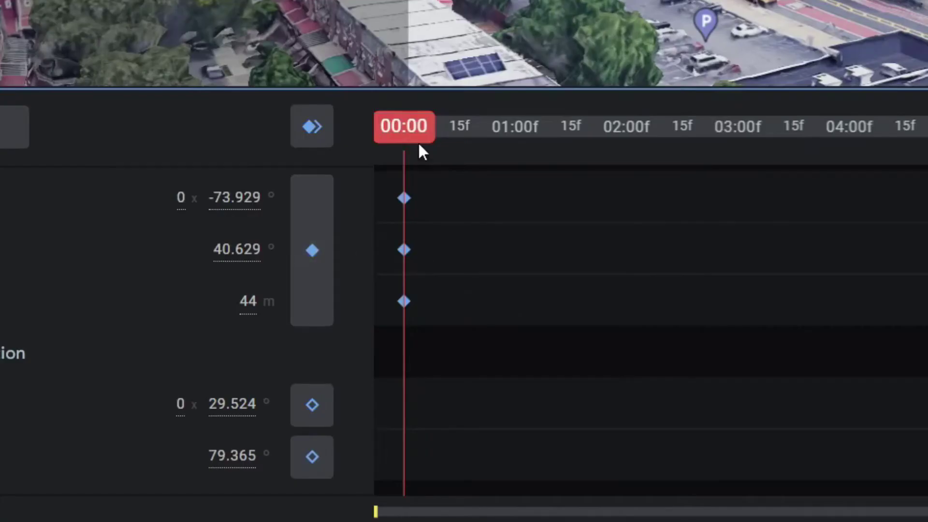
{"action": "left_click_drag", "start_coordinate": [419, 127], "coordinate": [605, 140]}
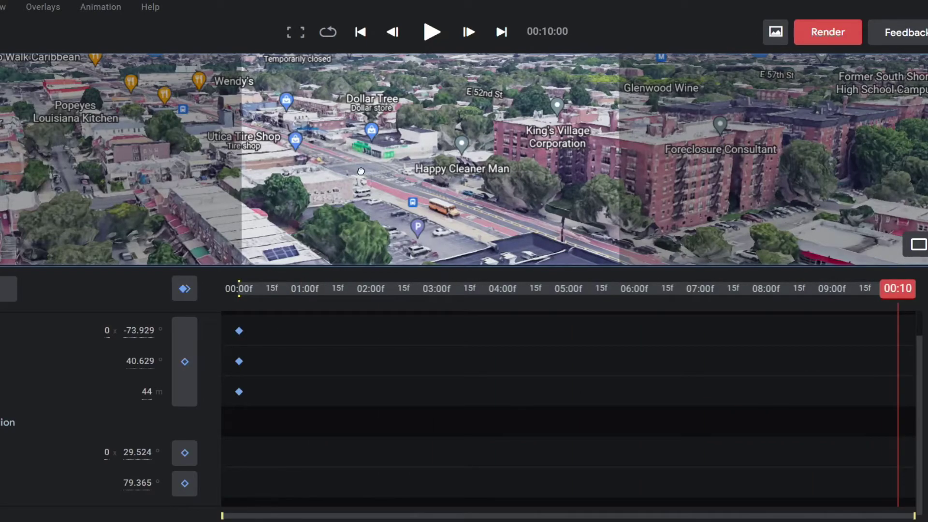
{"action": "left_click_drag", "start_coordinate": [361, 171], "coordinate": [448, 198]}
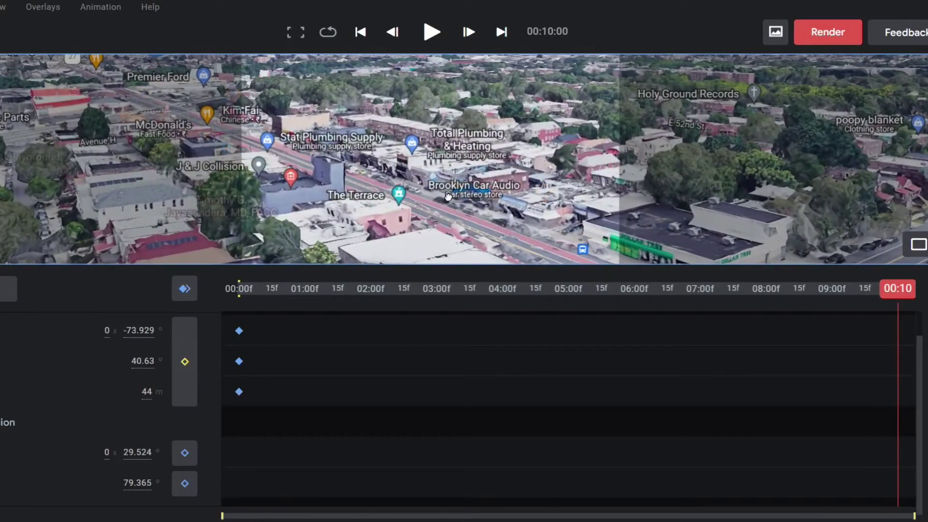
{"action": "left_click", "coordinate": [185, 362]}
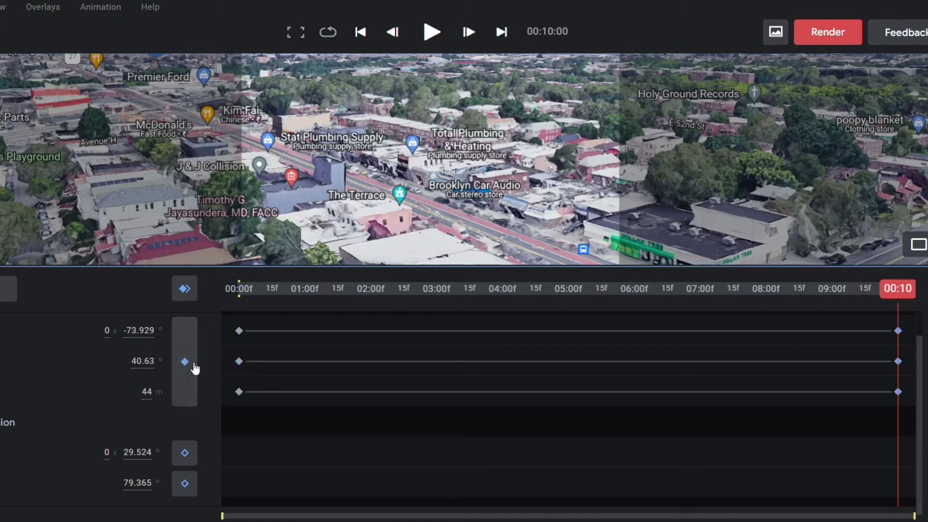
{"action": "left_click_drag", "start_coordinate": [657, 288], "coordinate": [57, 281]}
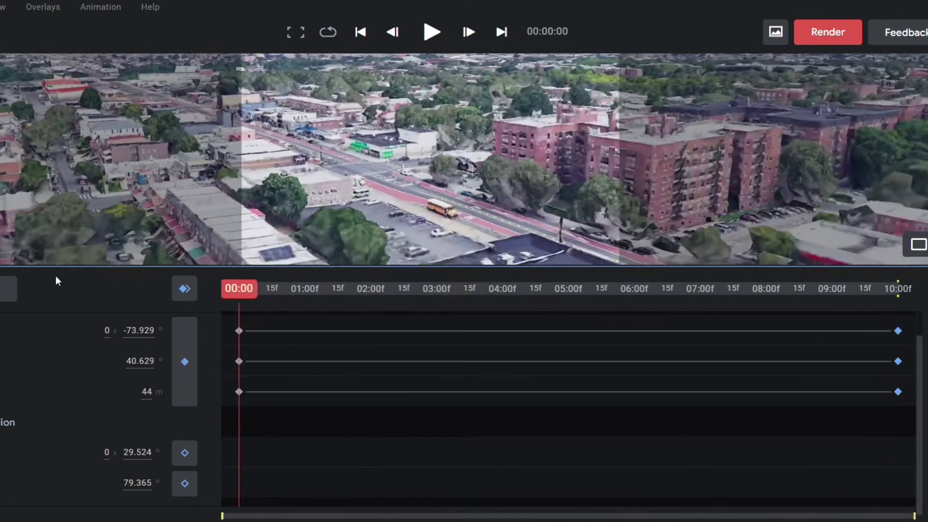
Set the starting camera pan to 25.424°.
{"action": "left_click", "coordinate": [430, 37]}
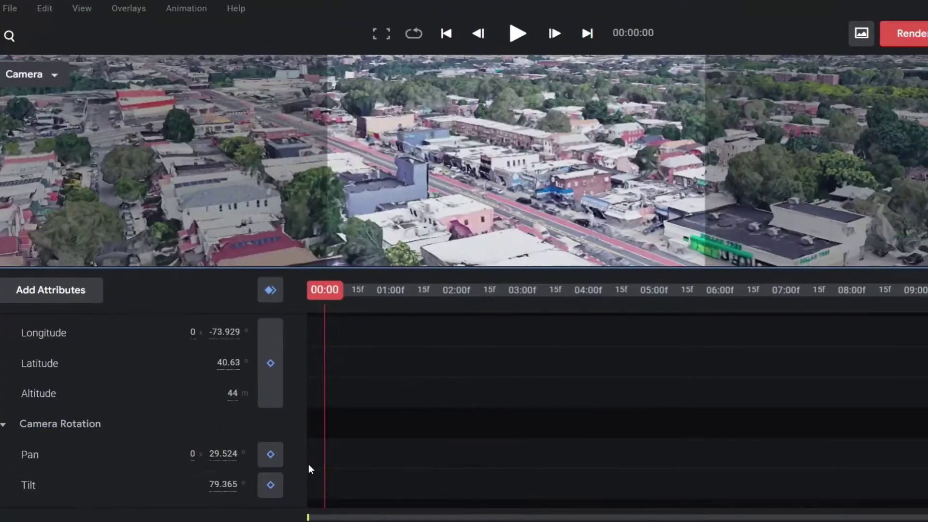
{"action": "left_click_drag", "start_coordinate": [215, 453], "coordinate": [174, 453]}
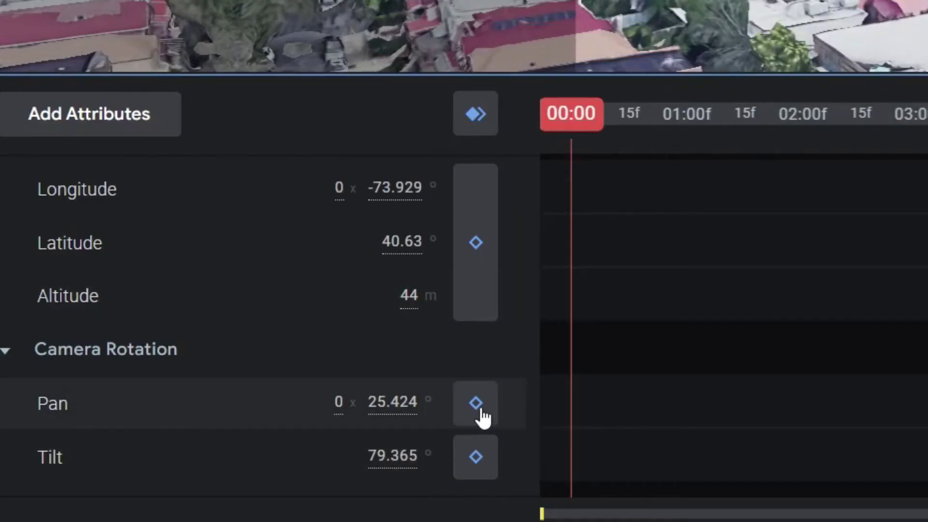
{"action": "left_click_drag", "start_coordinate": [568, 116], "coordinate": [612, 126]}
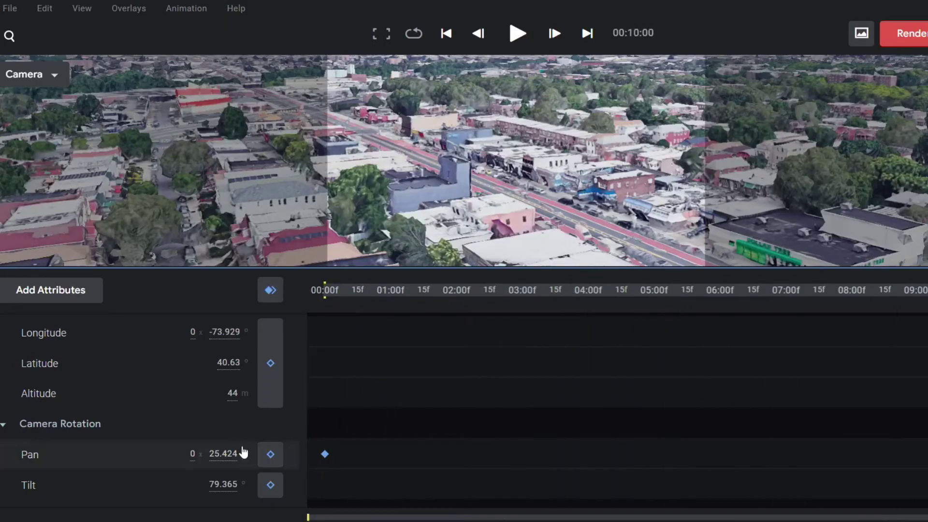
Swing the pan to 63.124° later in the timeline and preview the panning animation.
{"action": "left_click_drag", "start_coordinate": [216, 454], "coordinate": [875, 485]}
{"action": "left_click_drag", "start_coordinate": [354, 294], "coordinate": [305, 294]}
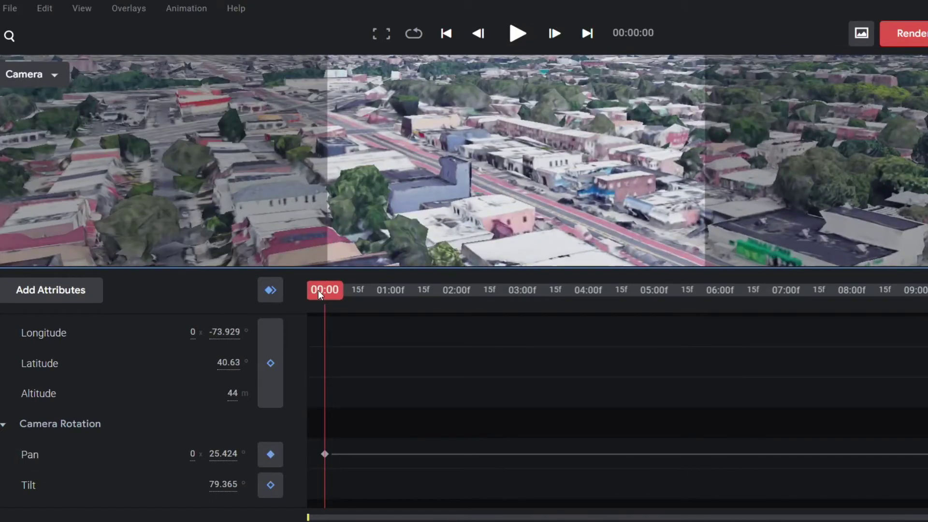
{"action": "left_click", "coordinate": [520, 35]}
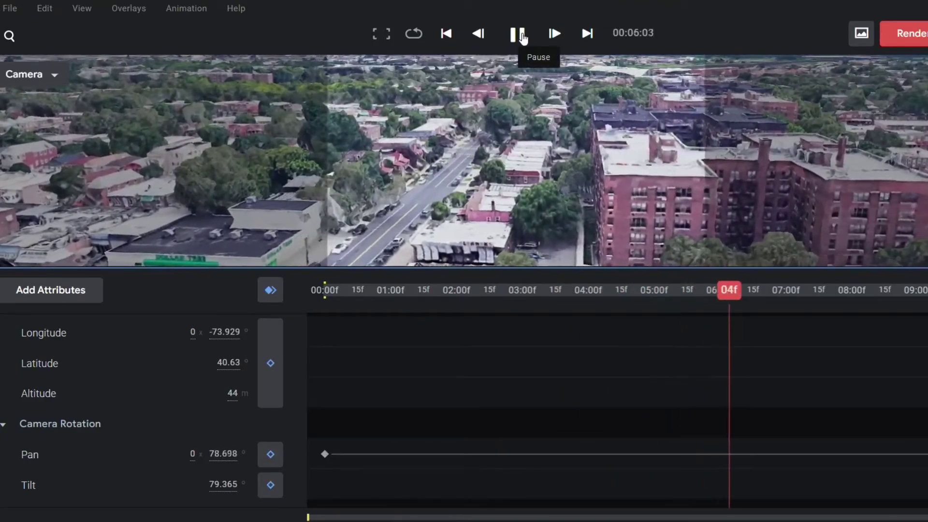
{"action": "left_click", "coordinate": [518, 35]}
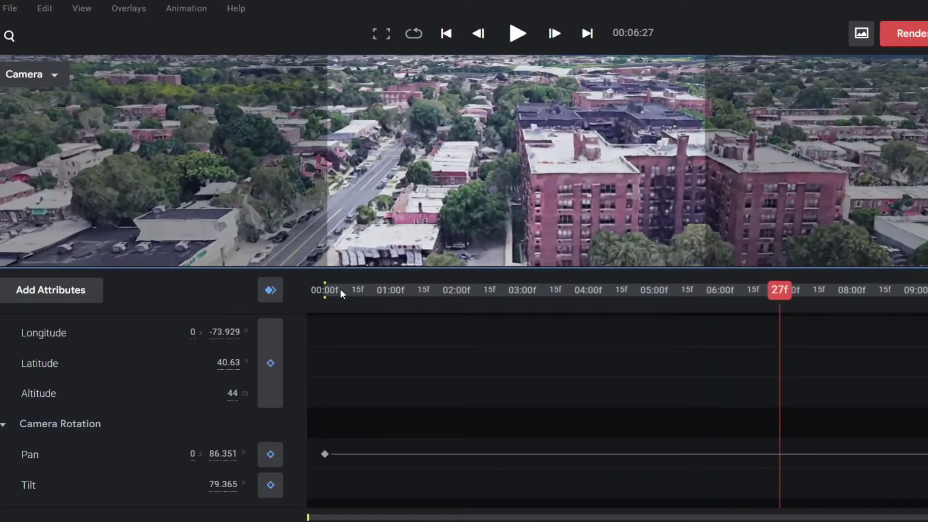
{"action": "left_click", "coordinate": [341, 290]}
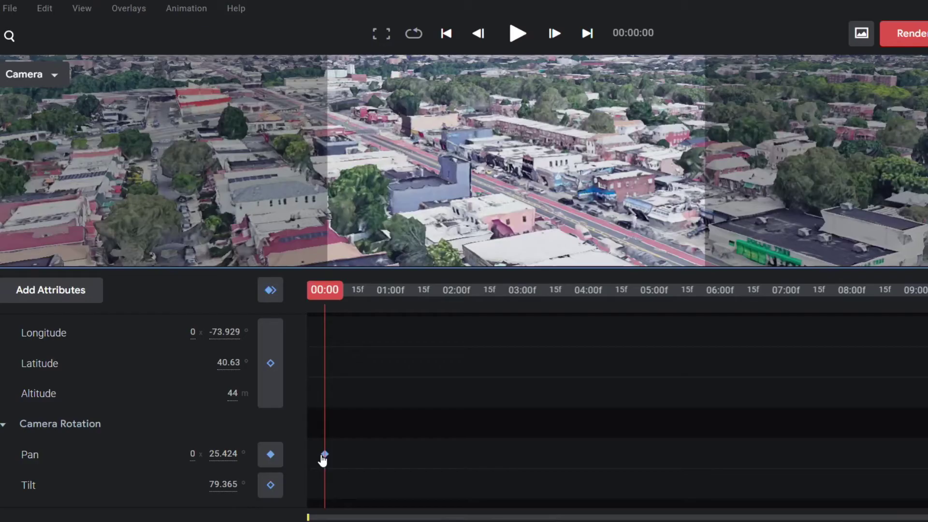
Keyframe the starting pan angle at 00:00 and bring up the render settings.
{"action": "left_click", "coordinate": [270, 455]}
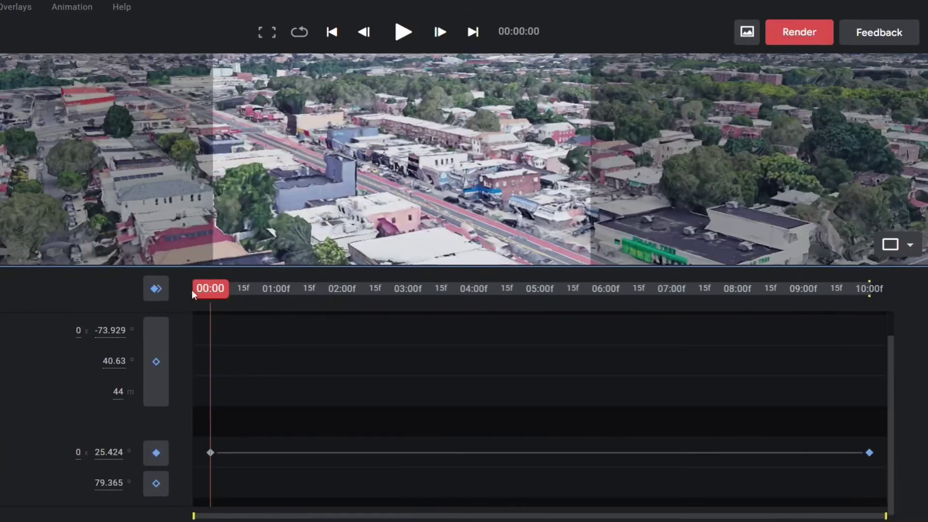
{"action": "left_click", "coordinate": [797, 34]}
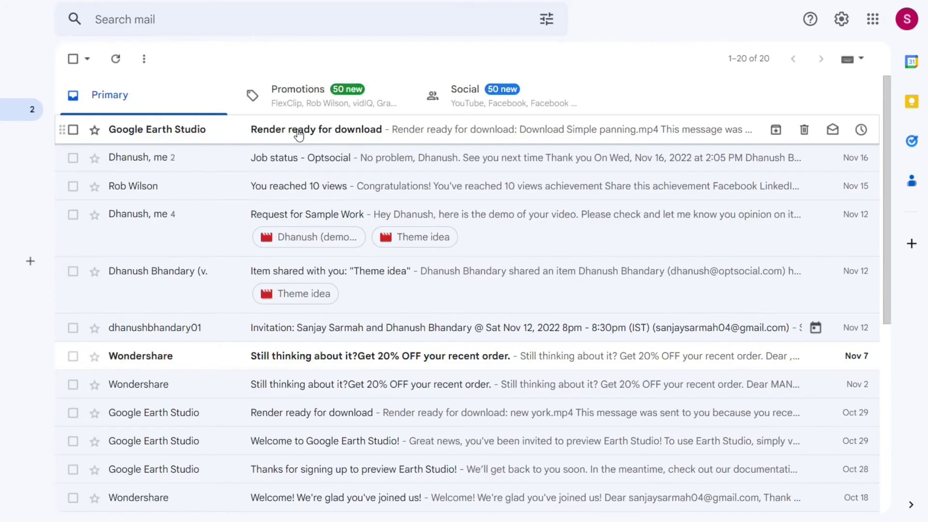
Open the 'Render ready for download' email for Simple panning.mp4.
{"action": "left_click", "coordinate": [299, 136]}
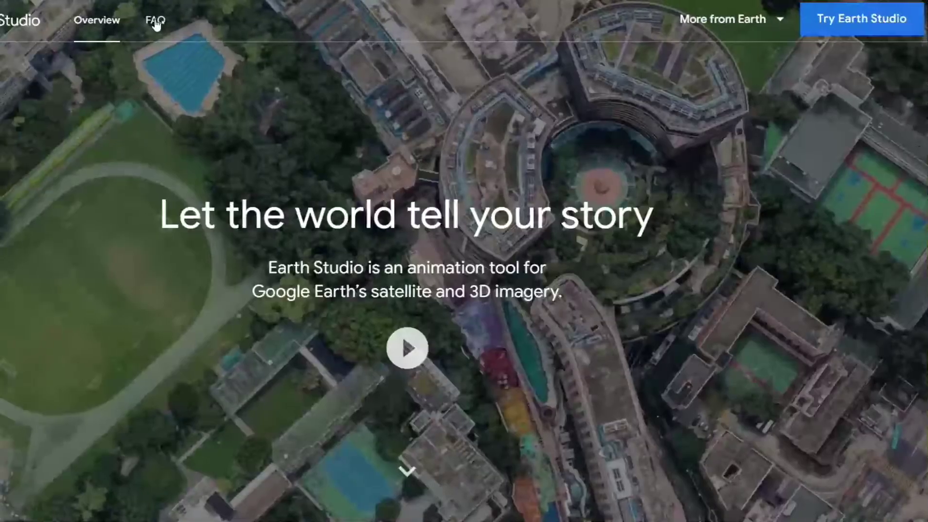
Open the Earth Studio FAQ and scroll to the commercial applications question.
{"action": "left_click", "coordinate": [155, 22]}
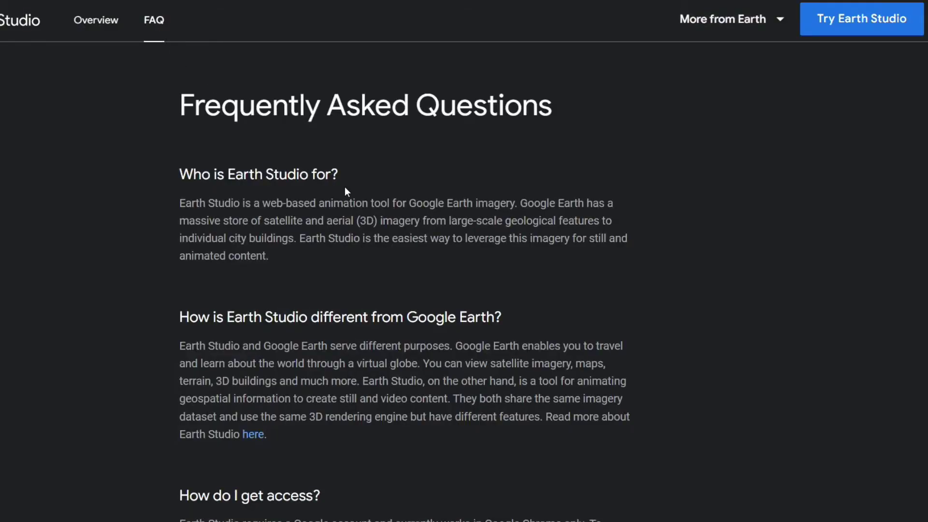
{"action": "scroll", "coordinate": [348, 200], "scroll_direction": "down", "scroll_amount": 2}
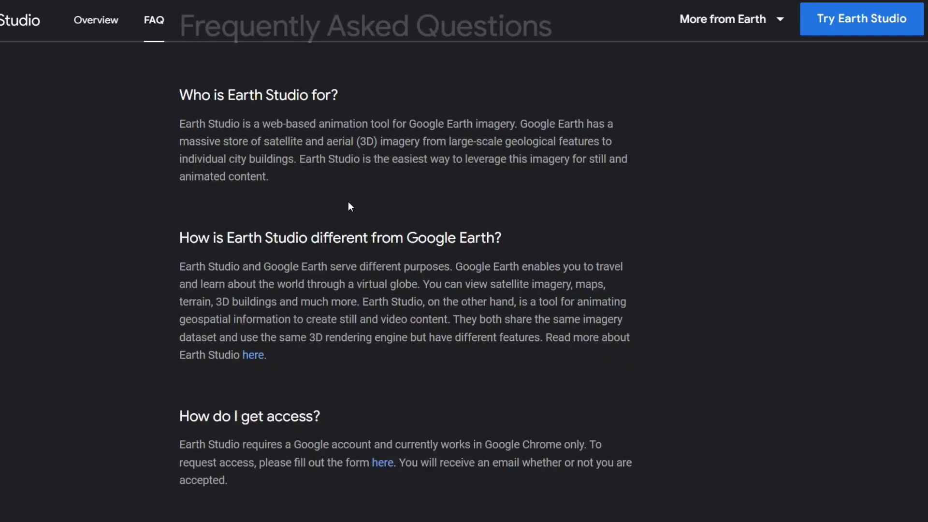
{"action": "scroll", "coordinate": [348, 202], "scroll_direction": "down", "scroll_amount": 2}
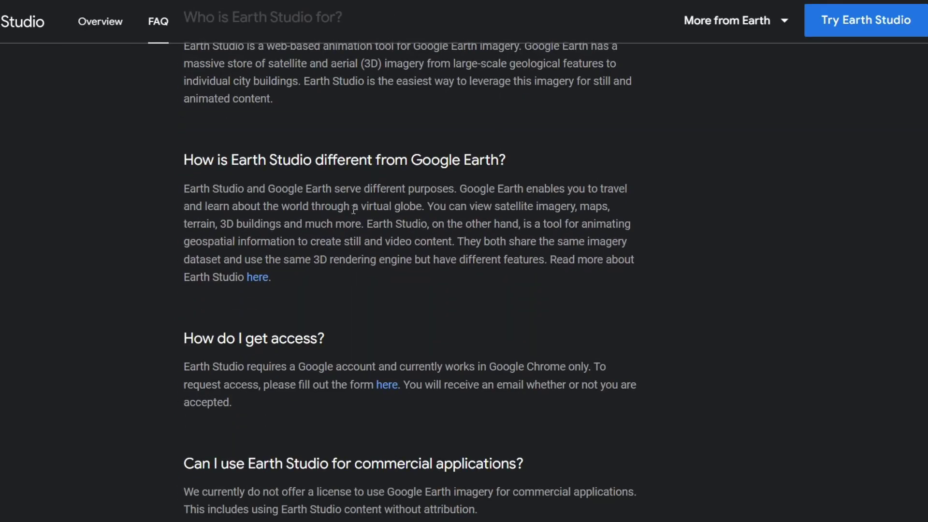
{"action": "scroll", "coordinate": [353, 209], "scroll_direction": "up", "scroll_amount": 4}
{"action": "scroll", "coordinate": [353, 209], "scroll_direction": "down", "scroll_amount": 5}
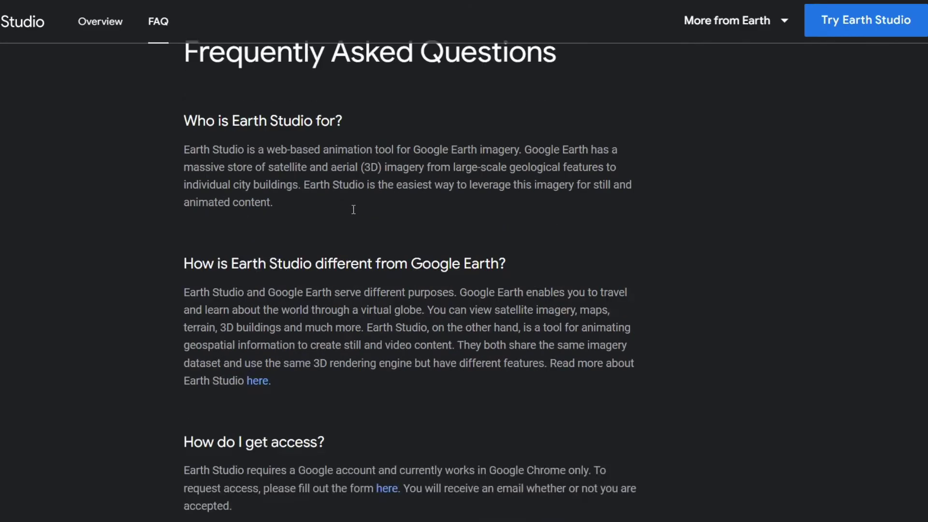